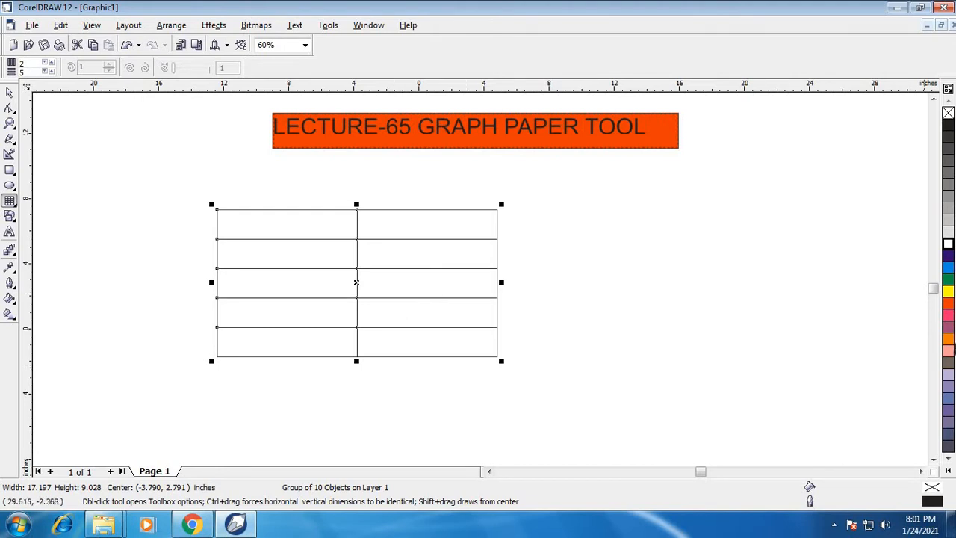
- Fill the two-column, five-row grid with cyan and ungroup it into separate cells
click(948, 278)
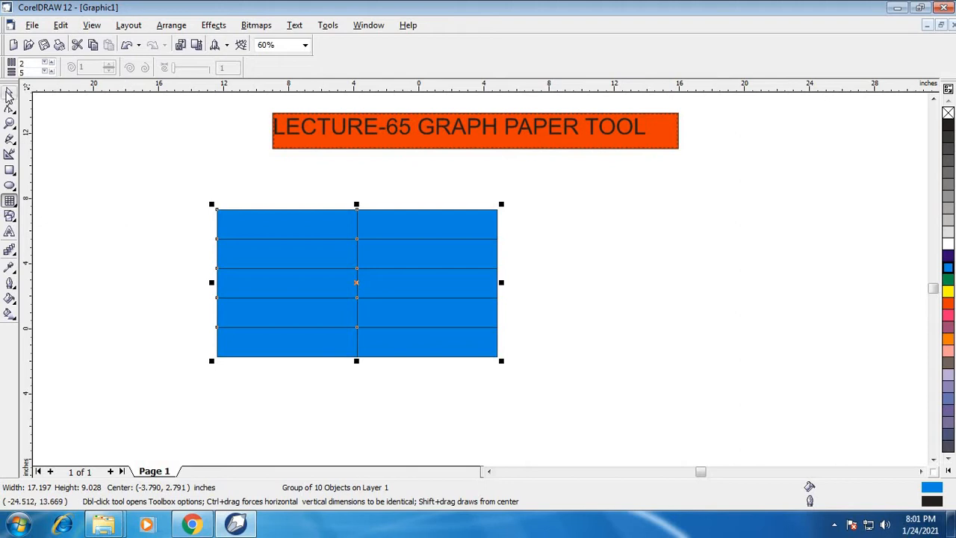
click(9, 92)
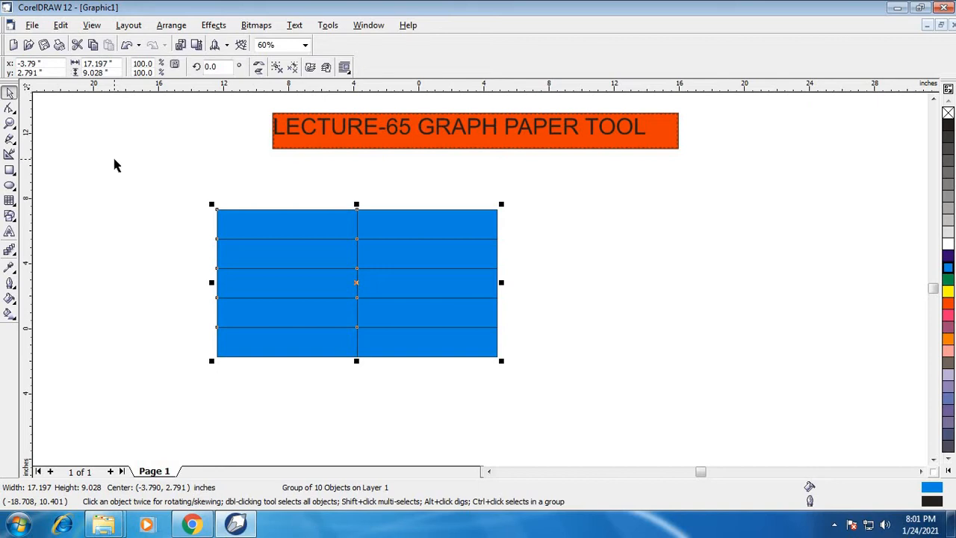
drag(114, 160, 581, 407)
click(175, 27)
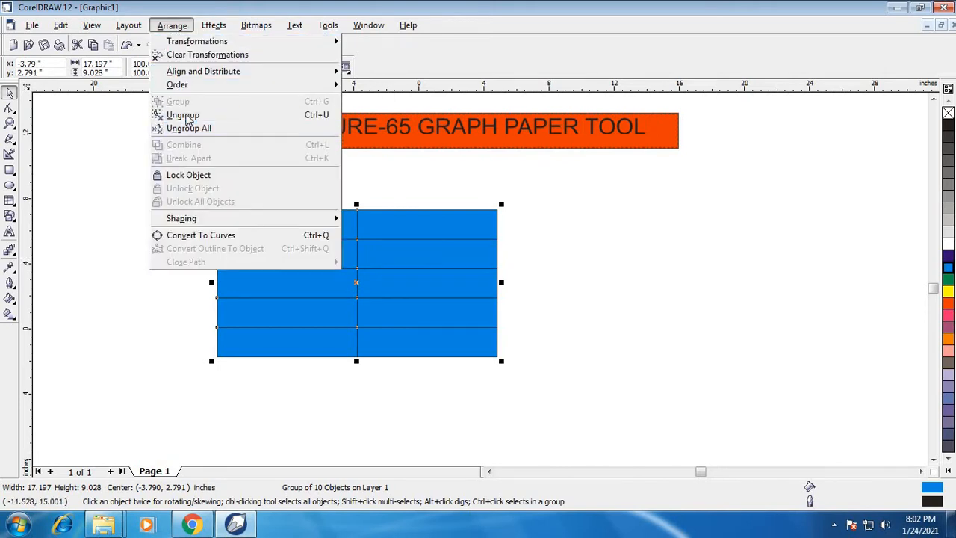
click(183, 115)
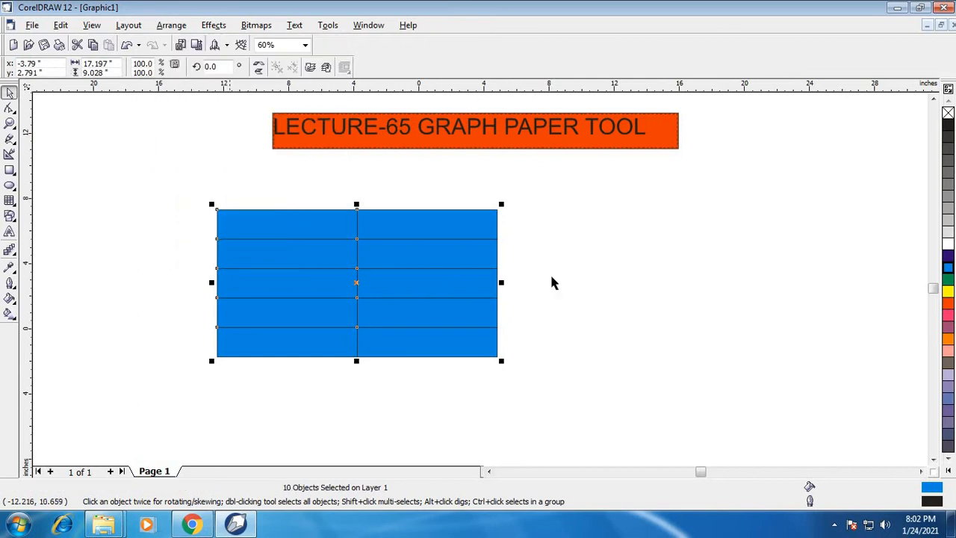
click(648, 267)
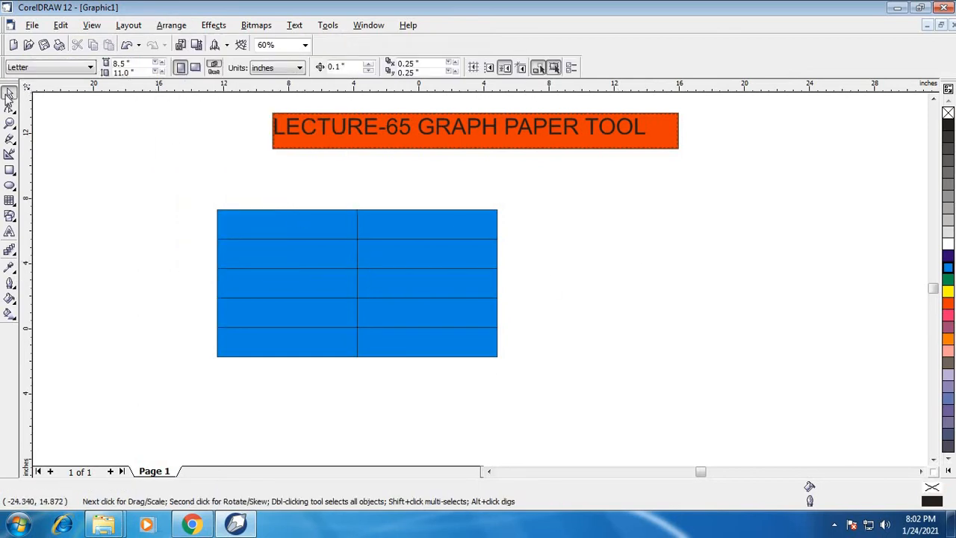
- Stretch the upper three cells of the first column outward to a width of about 11.6 inches
click(471, 232)
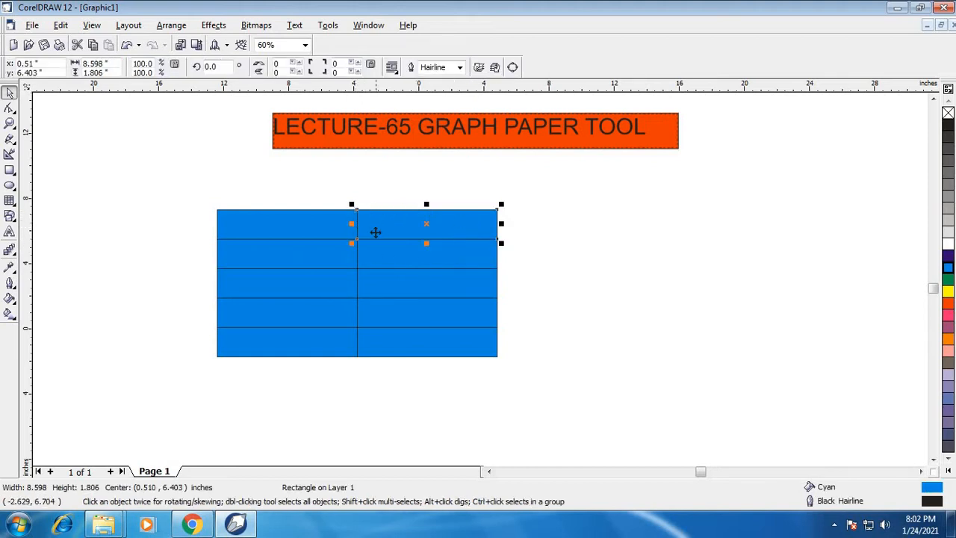
click(282, 289)
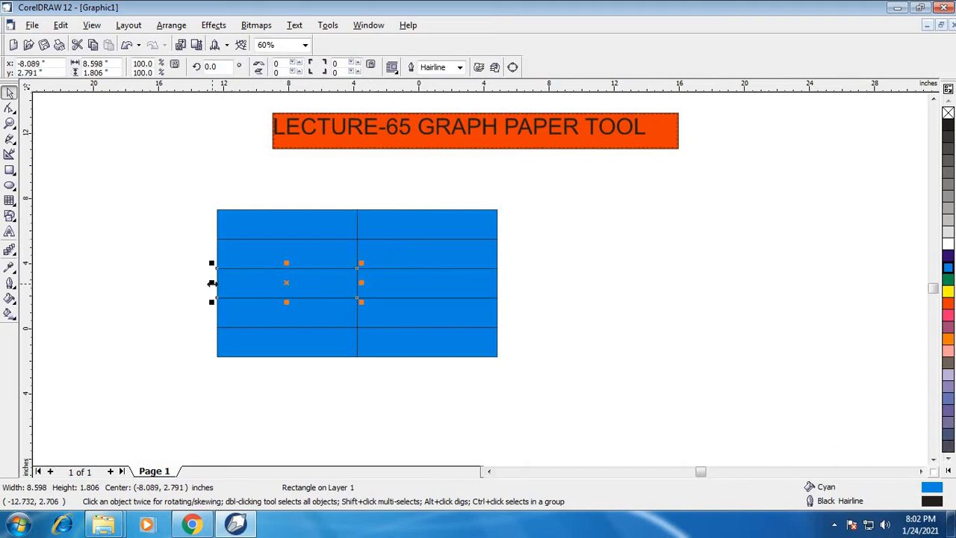
drag(211, 283, 162, 285)
click(231, 251)
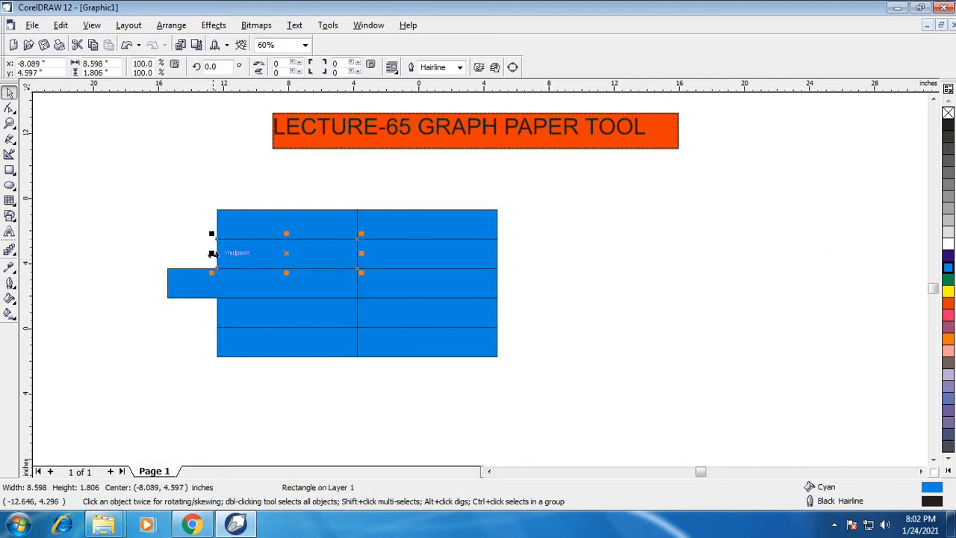
drag(212, 254, 167, 252)
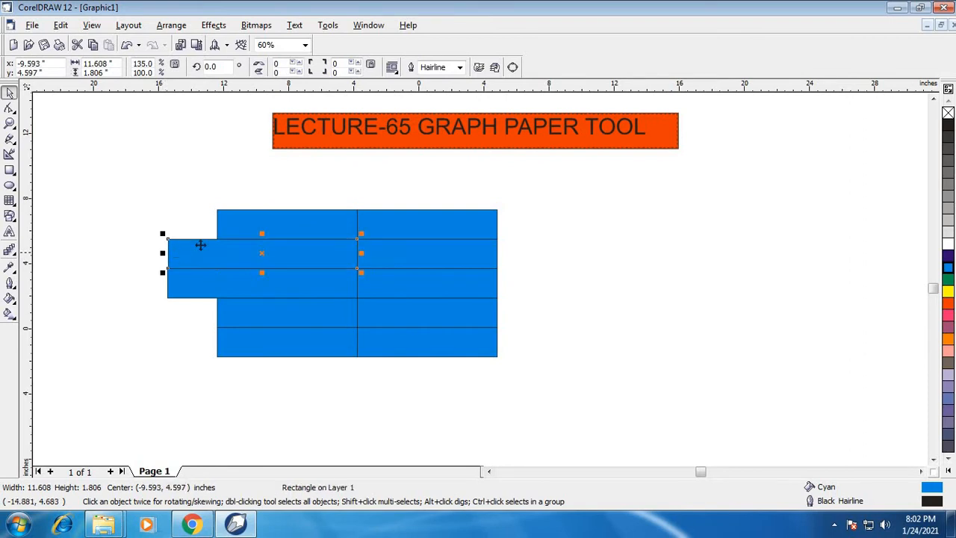
click(232, 229)
drag(211, 224, 163, 238)
- Stretch the lower two cells of the first column outward to a width of about 11.5 inches
click(249, 320)
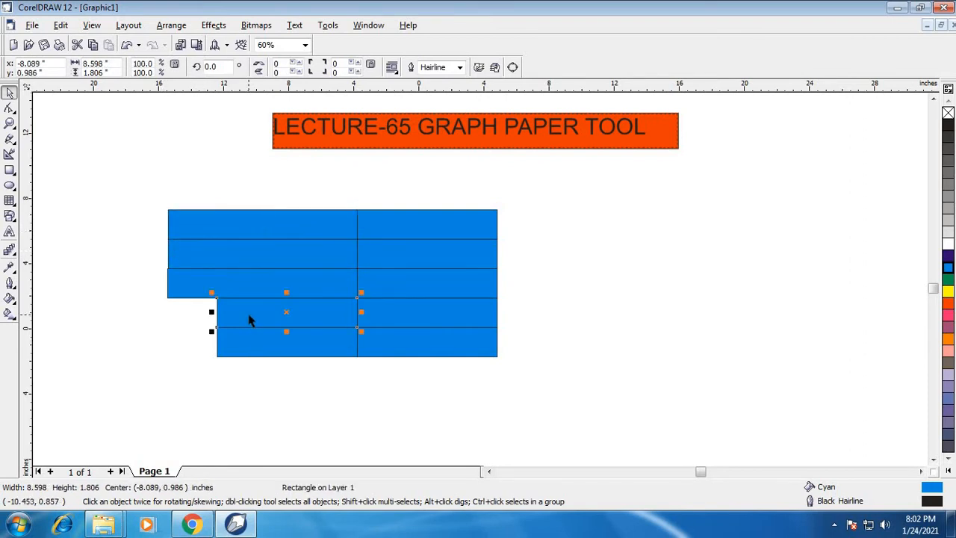
drag(212, 313, 165, 317)
click(252, 349)
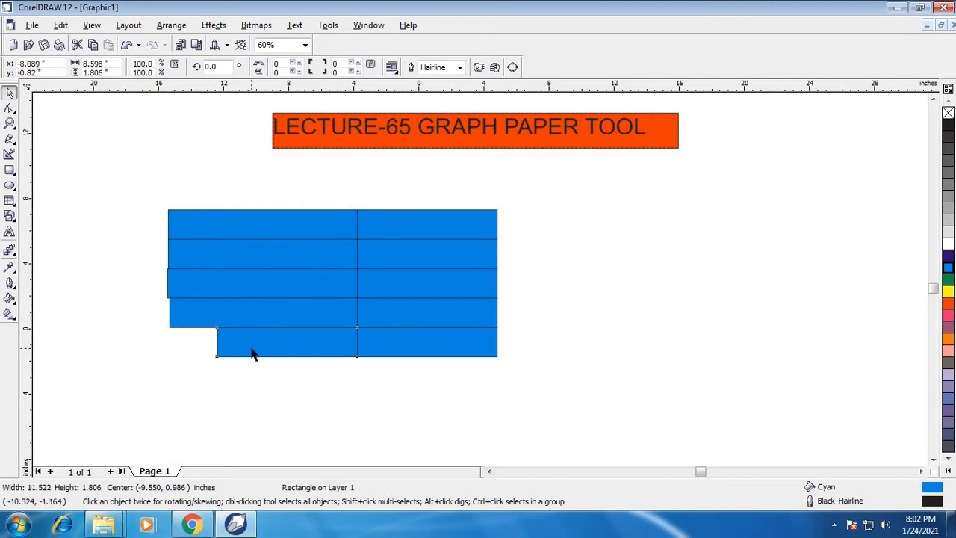
drag(210, 341, 160, 328)
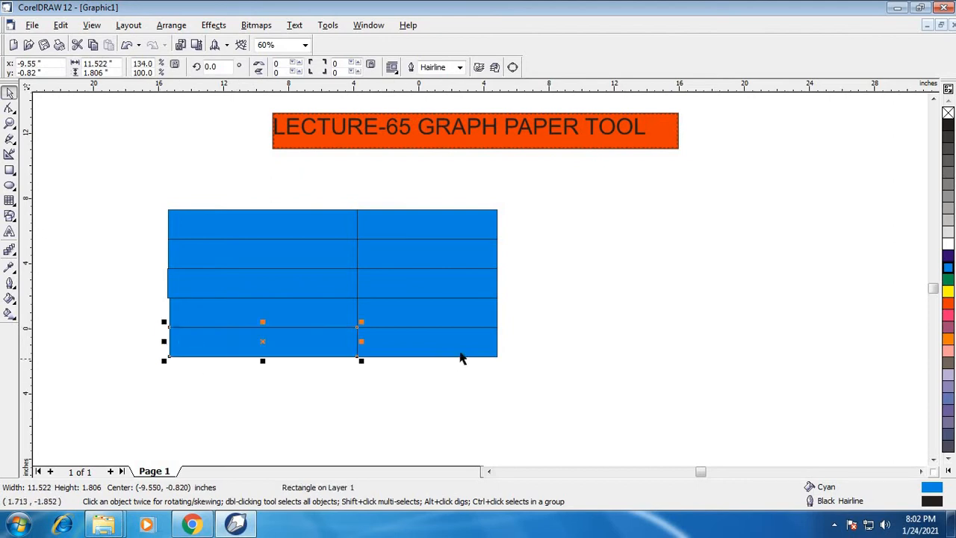
click(221, 316)
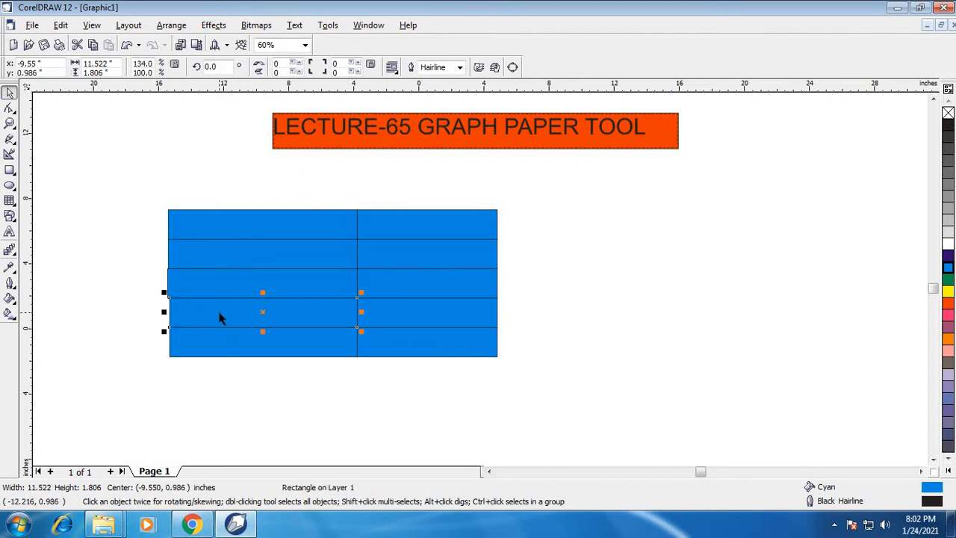
drag(163, 313, 168, 314)
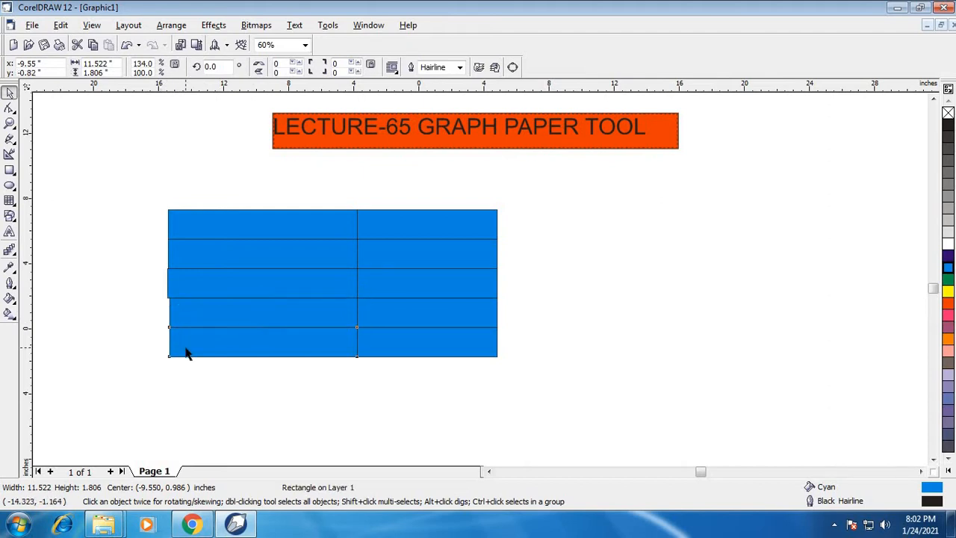
click(177, 345)
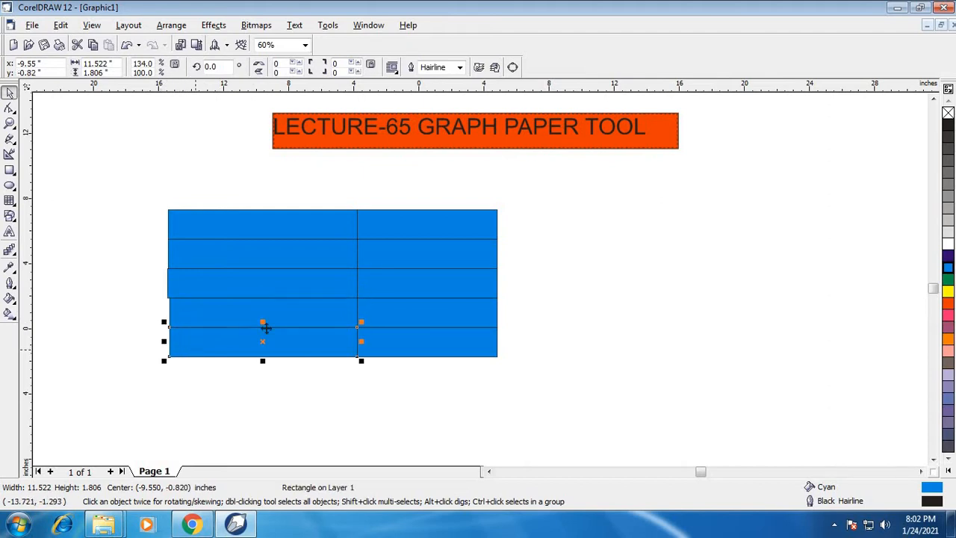
- Fill the first column's upper four cells with green, yellow, red and purple, from the first row down
click(282, 222)
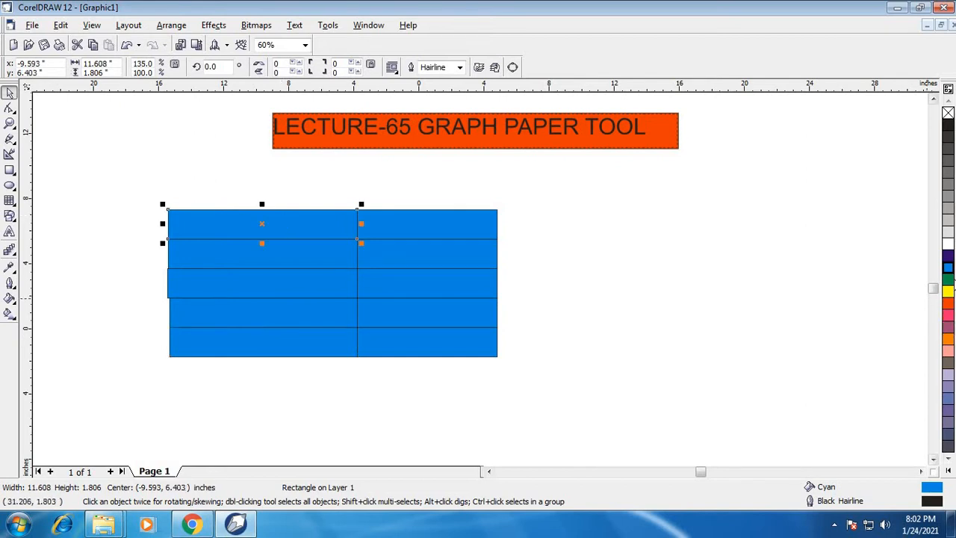
click(948, 279)
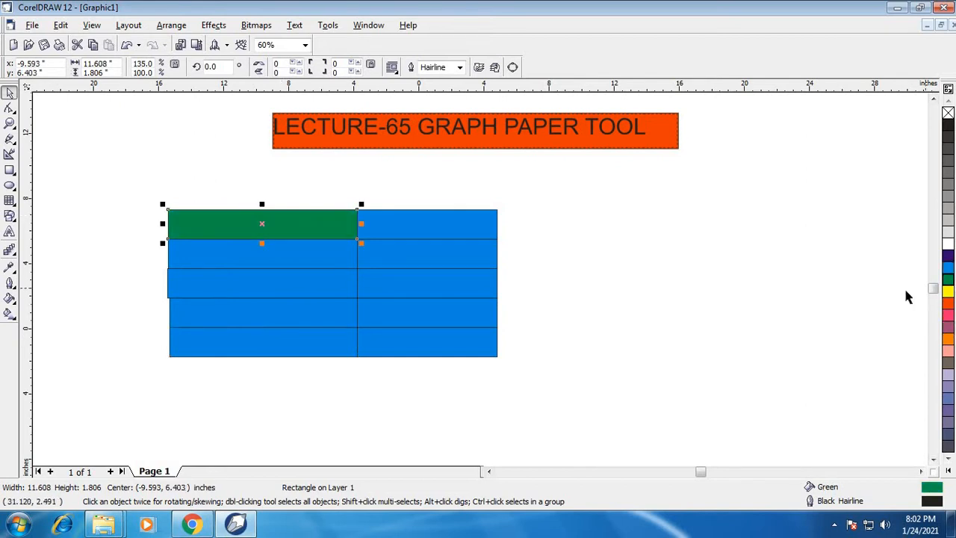
click(291, 265)
click(949, 291)
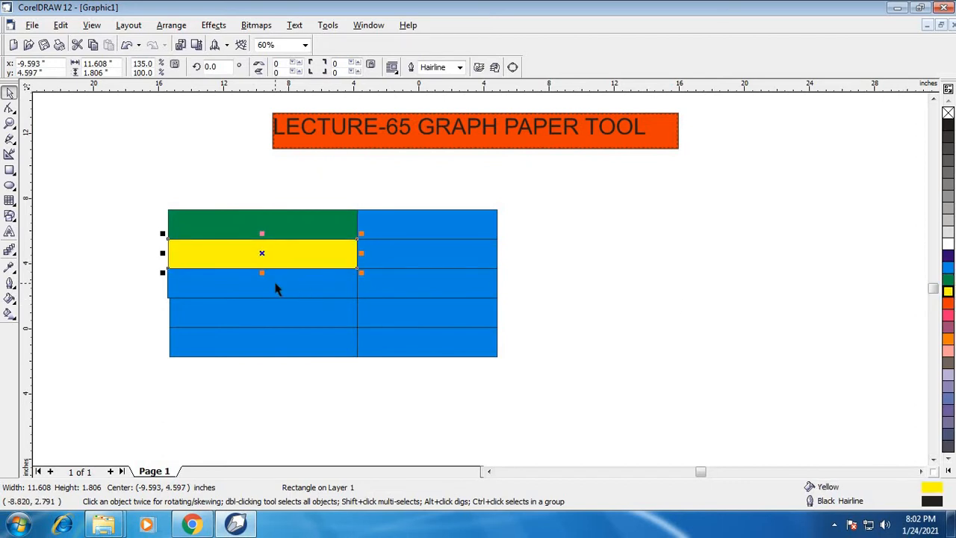
click(276, 288)
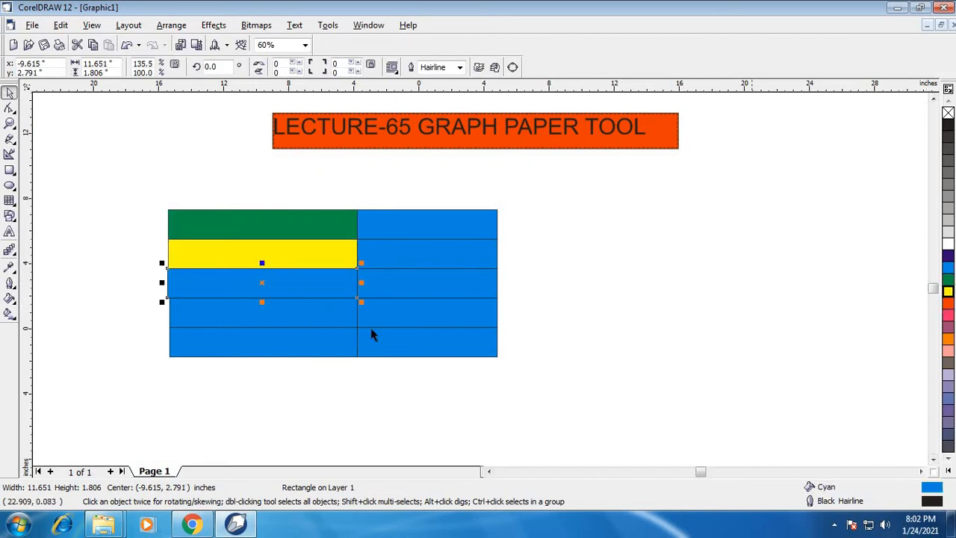
click(949, 302)
click(284, 325)
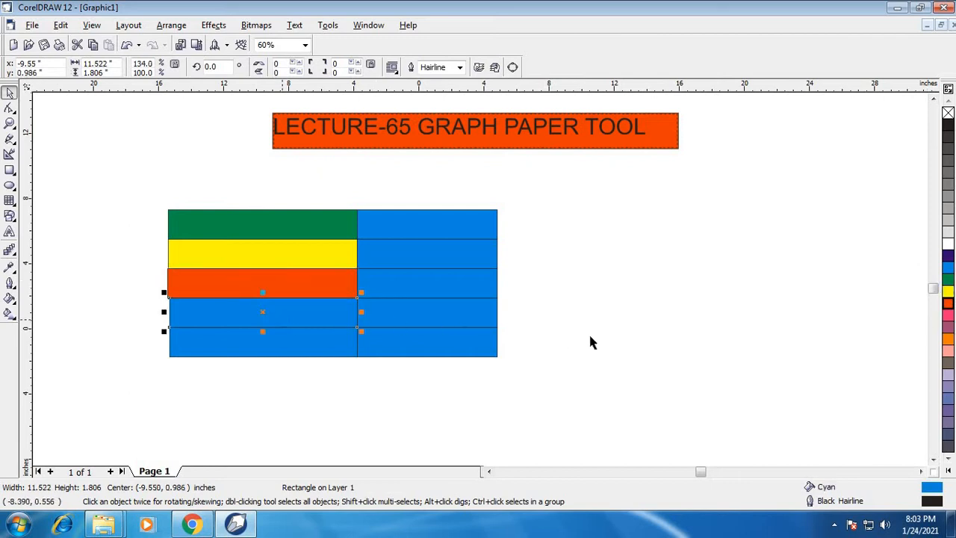
click(948, 327)
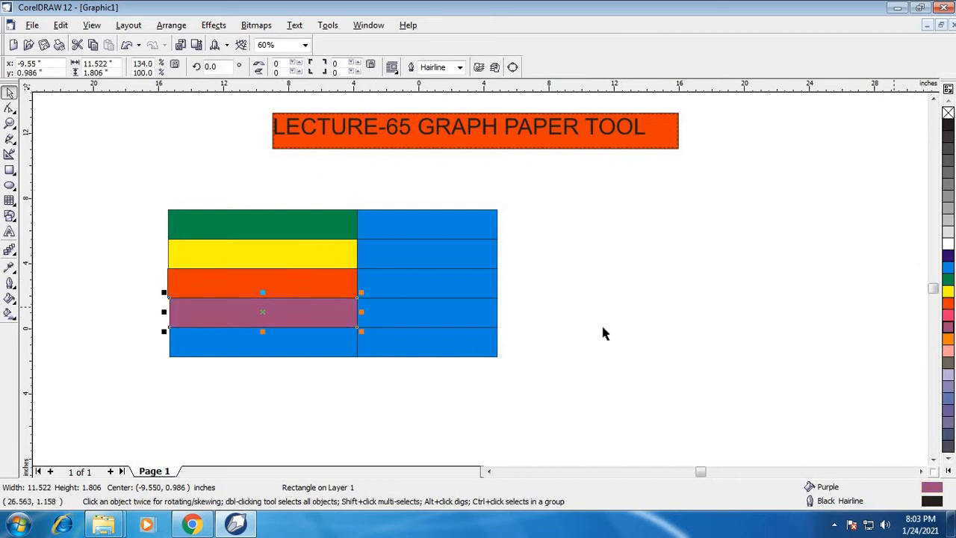
- Draw a second two-column, five-row grid about 12.7 by 8 inches beside the coloured one and fill it with dark blue
click(9, 200)
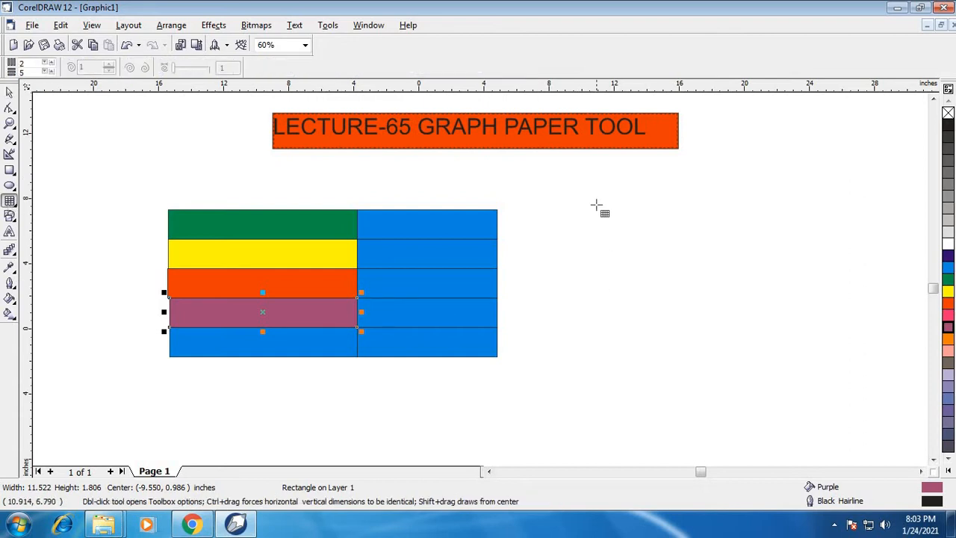
mouse_move(597, 202)
mouse_down()
mouse_move(624, 261)
mouse_move(732, 322)
mouse_move(804, 334)
mouse_up()
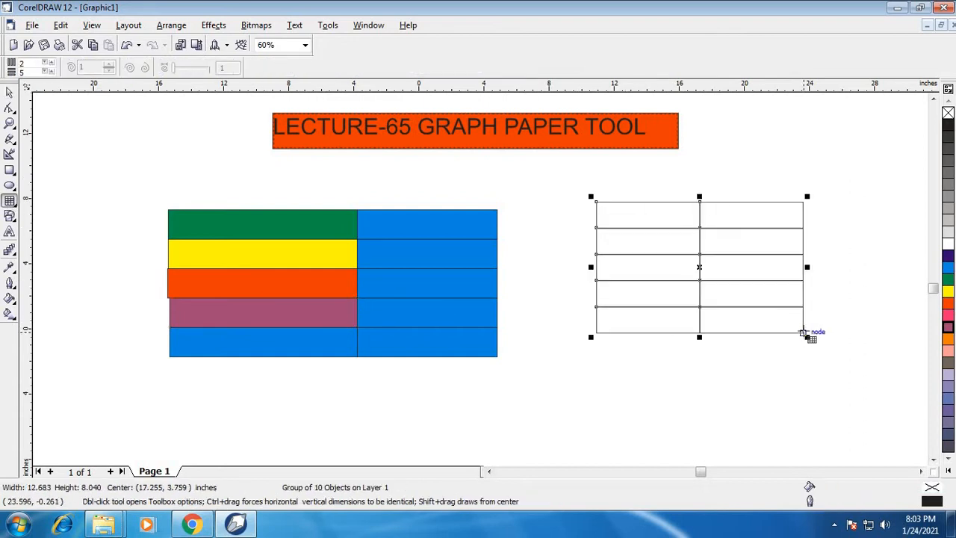
click(947, 256)
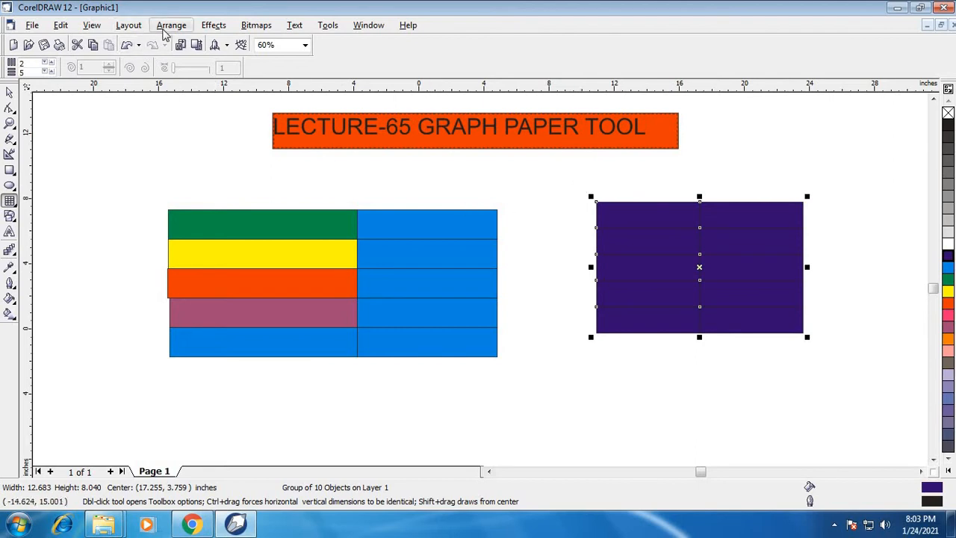
click(169, 26)
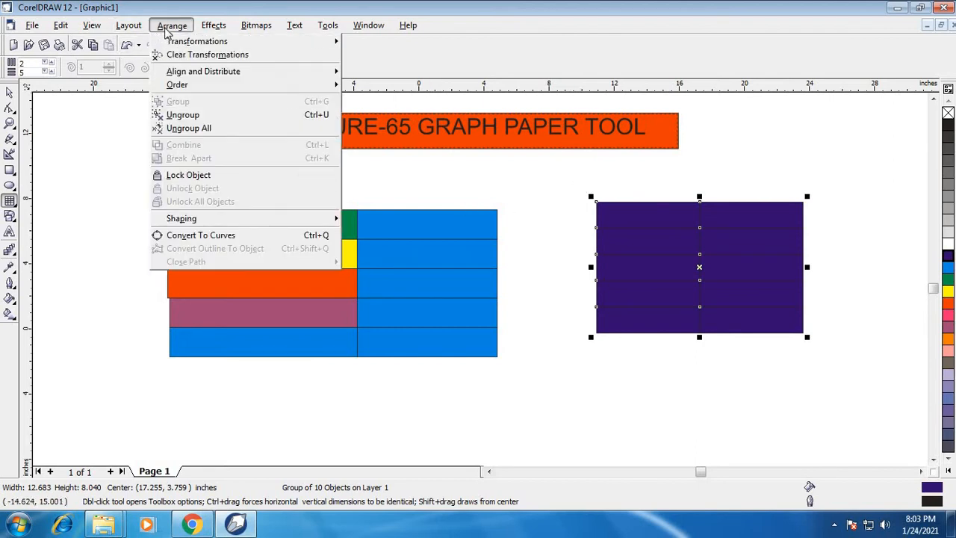
click(553, 202)
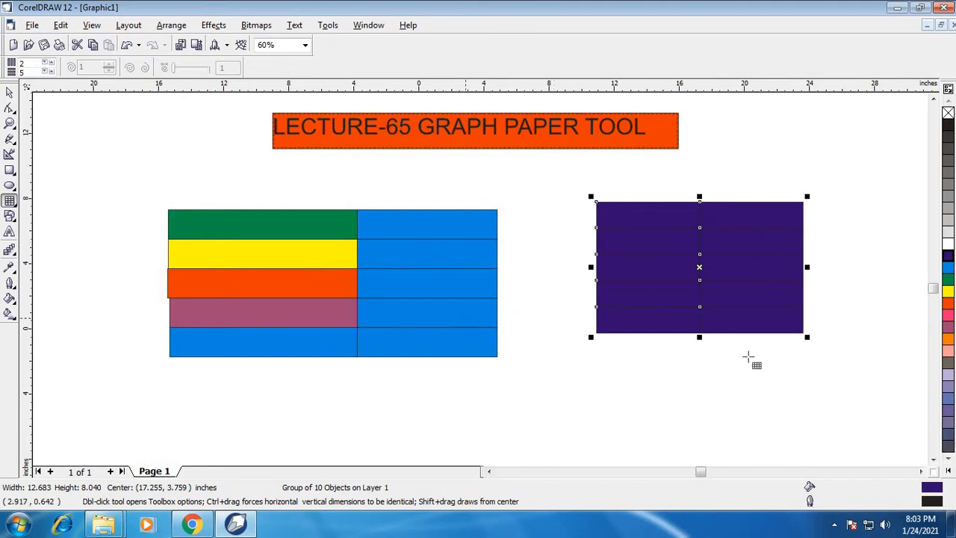
- Fill the coloured grid's second-column cells in rows two, three and four with red, magenta and pink
click(390, 251)
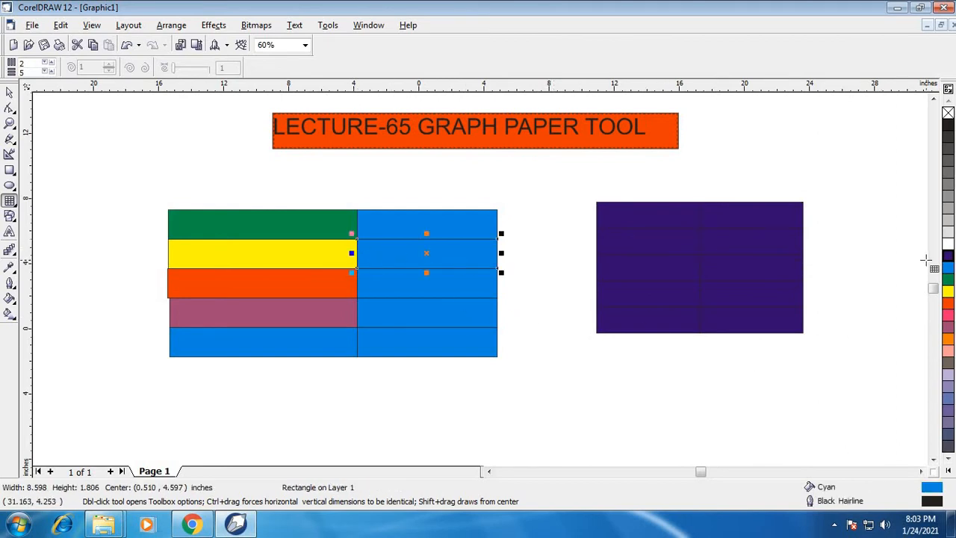
click(948, 302)
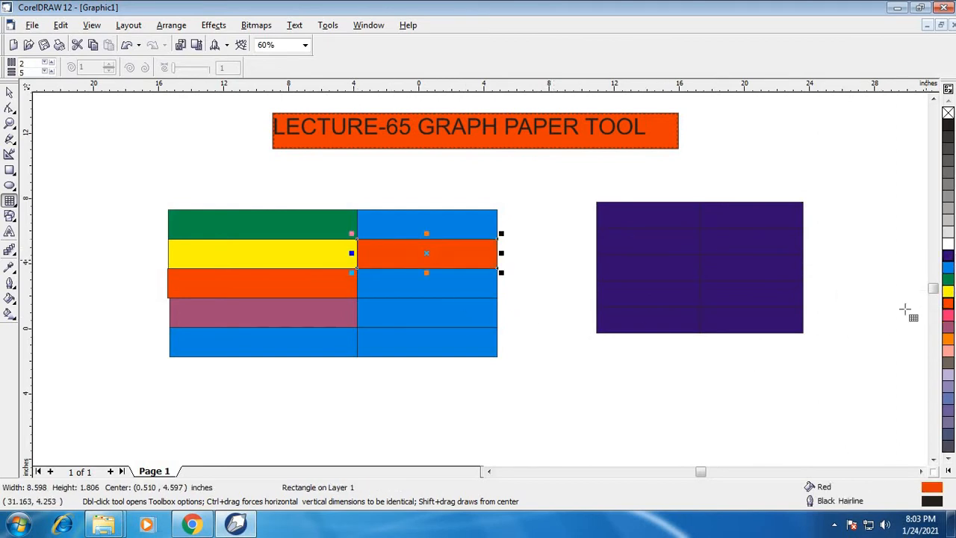
click(443, 285)
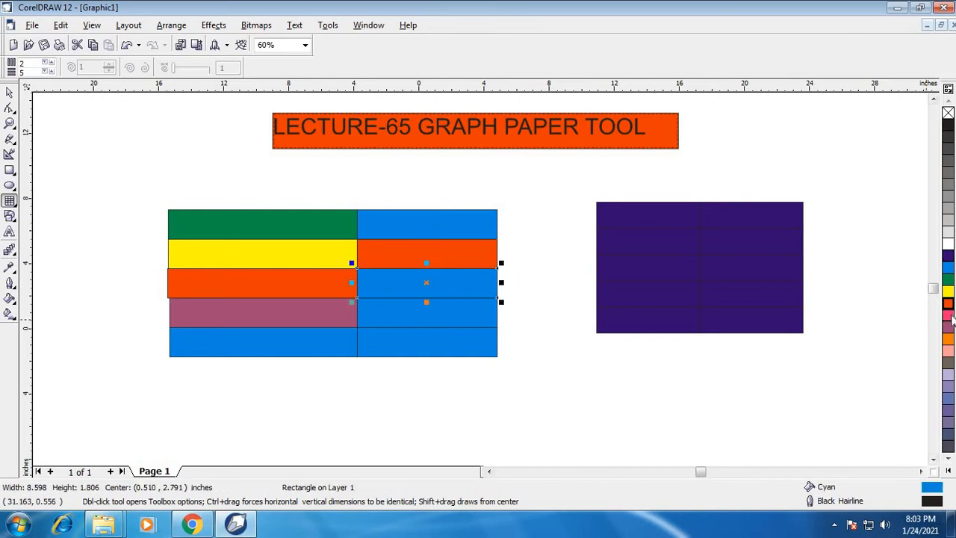
click(951, 316)
click(466, 320)
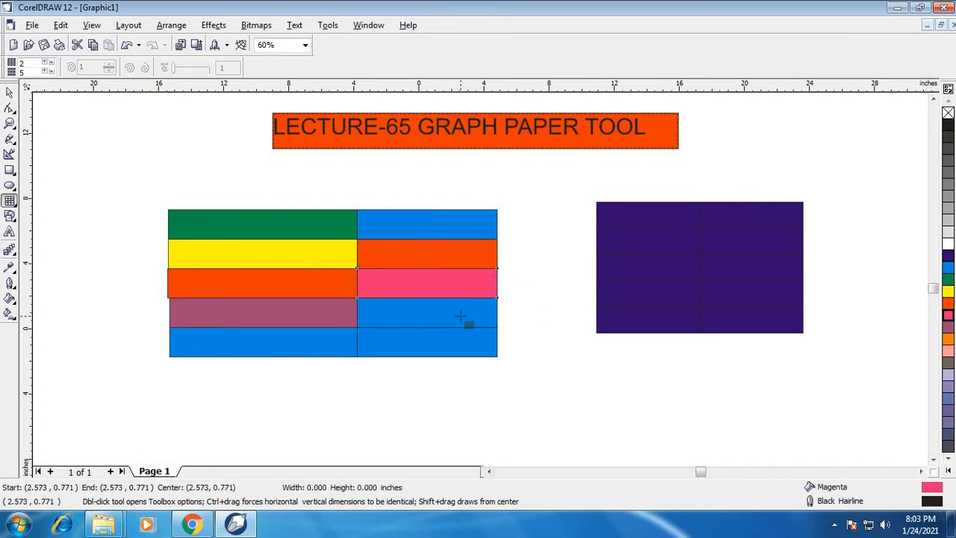
click(950, 353)
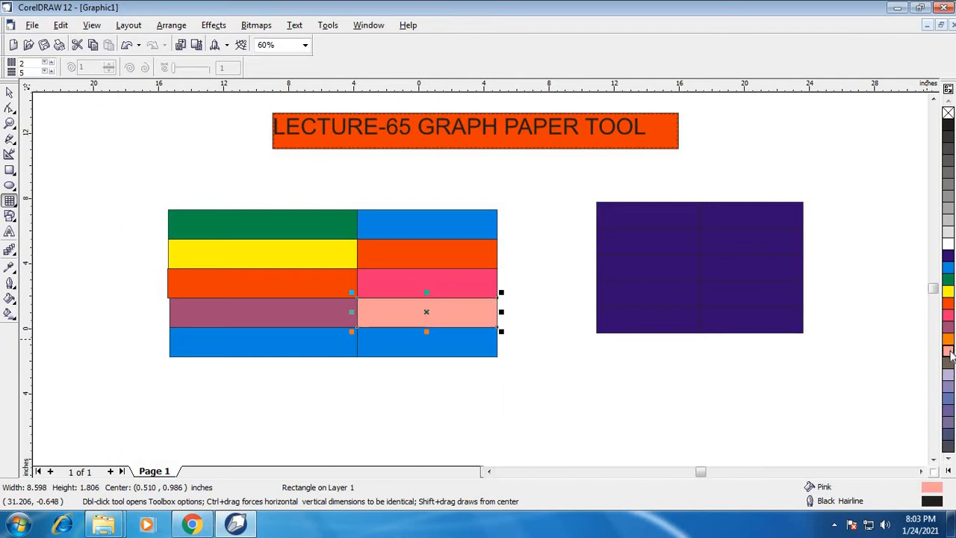
- Select both grids below the title and delete them
click(10, 92)
drag(94, 187, 853, 420)
key(Delete)
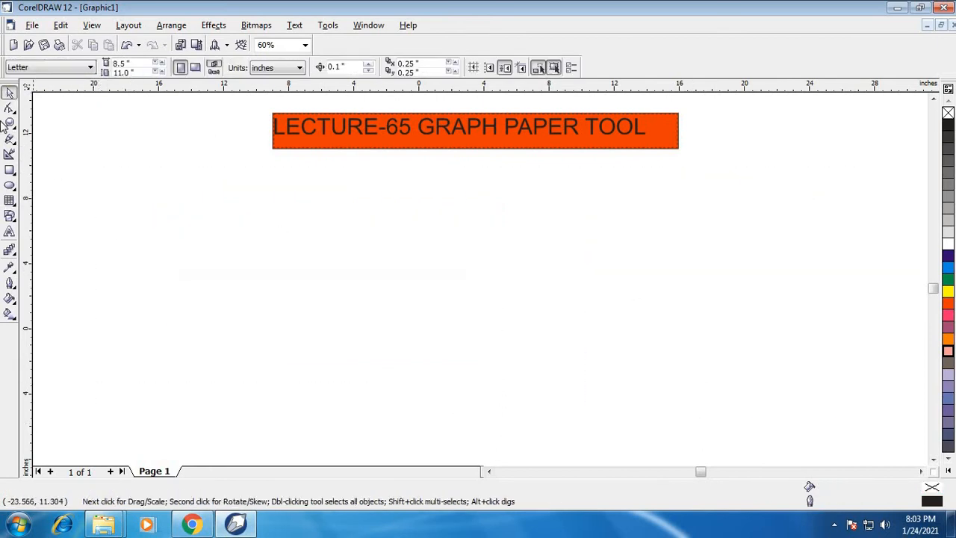
- Draw a three-column, five-row graph paper grid about 30.2 by 13 inches below the title
click(10, 200)
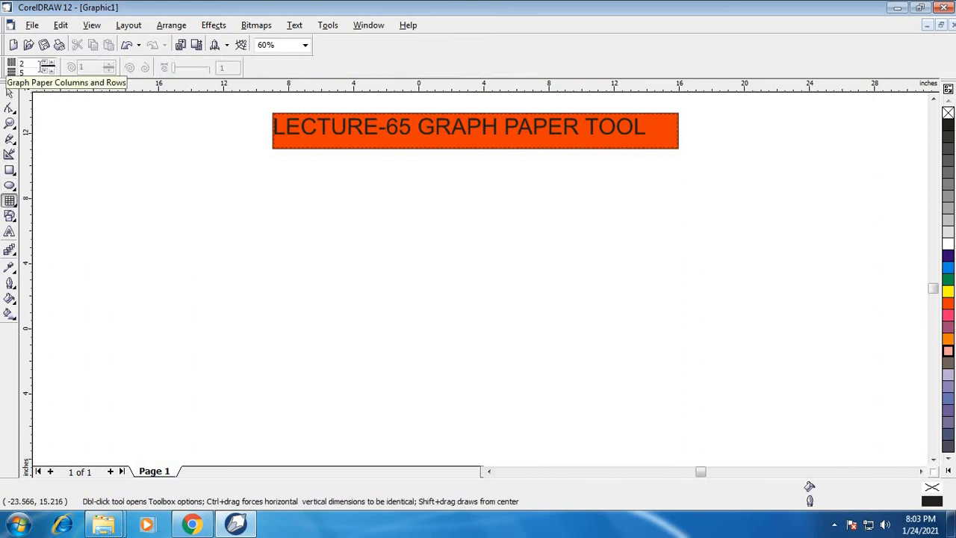
double_click(34, 62)
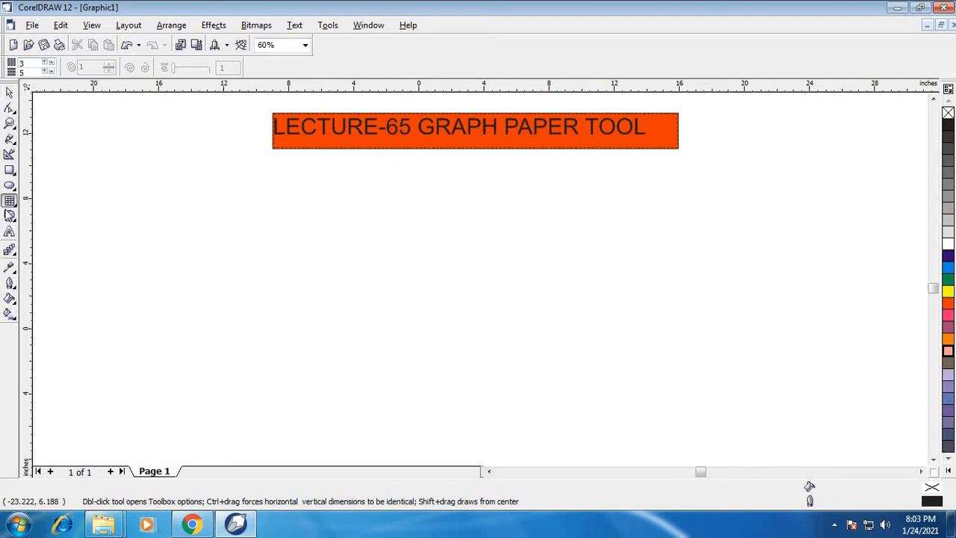
drag(251, 203, 743, 415)
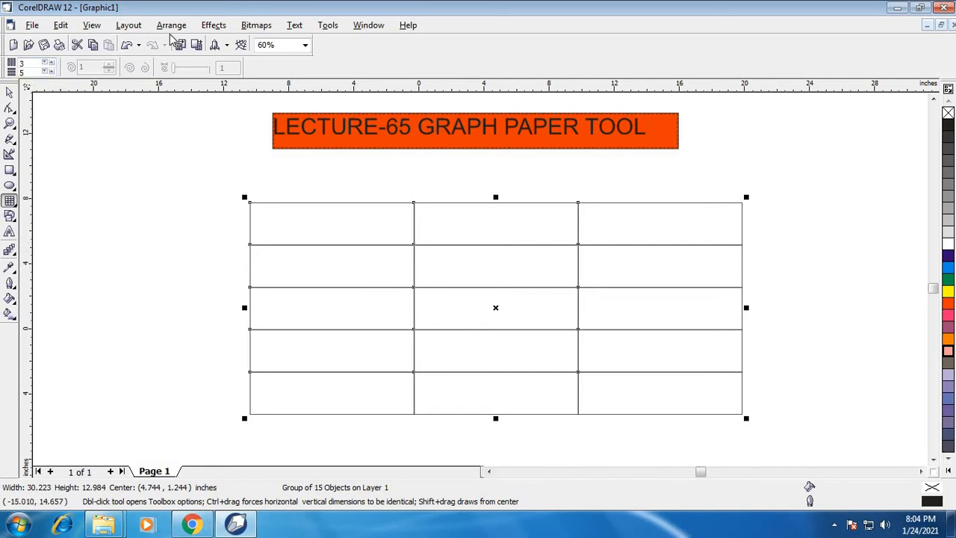
- Ungroup the three-column, five-row grid into separate cells and clear the selection
click(170, 26)
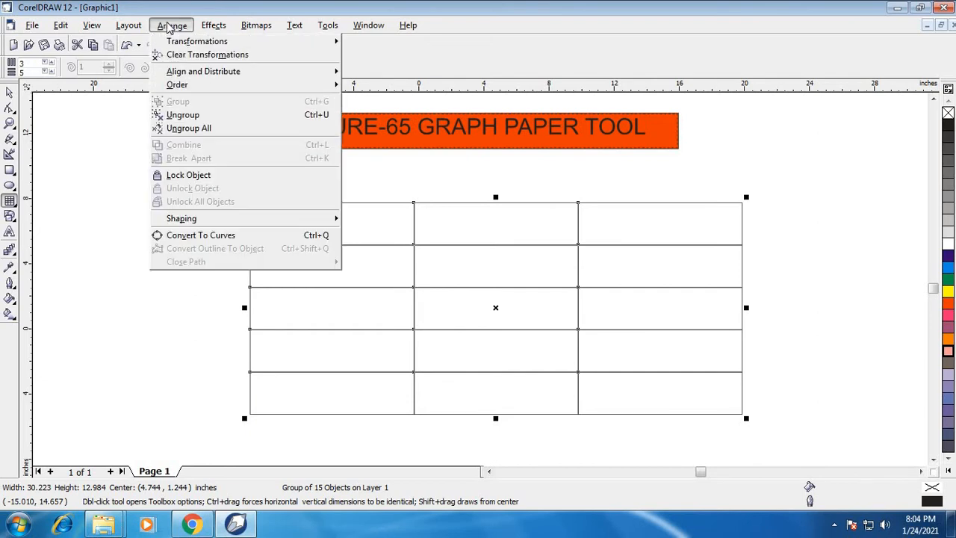
click(191, 114)
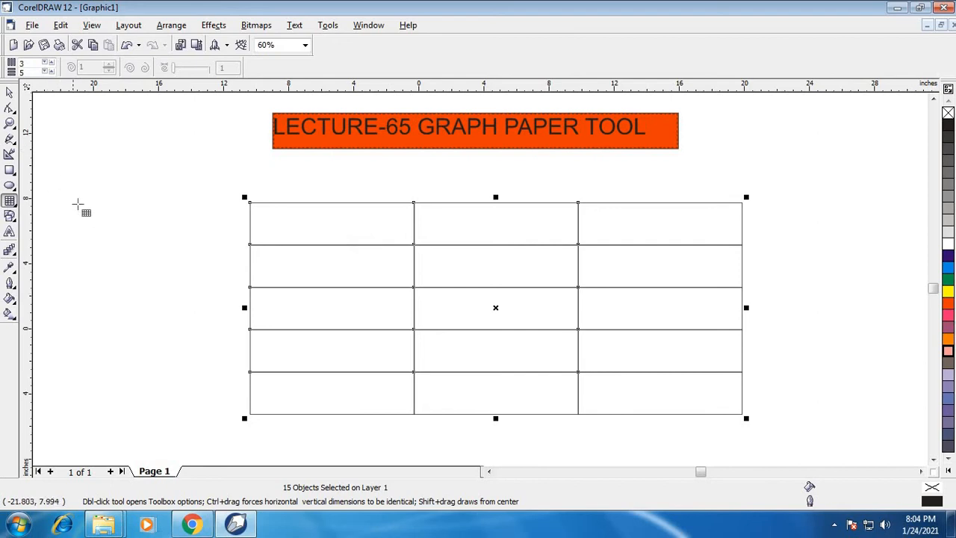
click(9, 91)
click(116, 214)
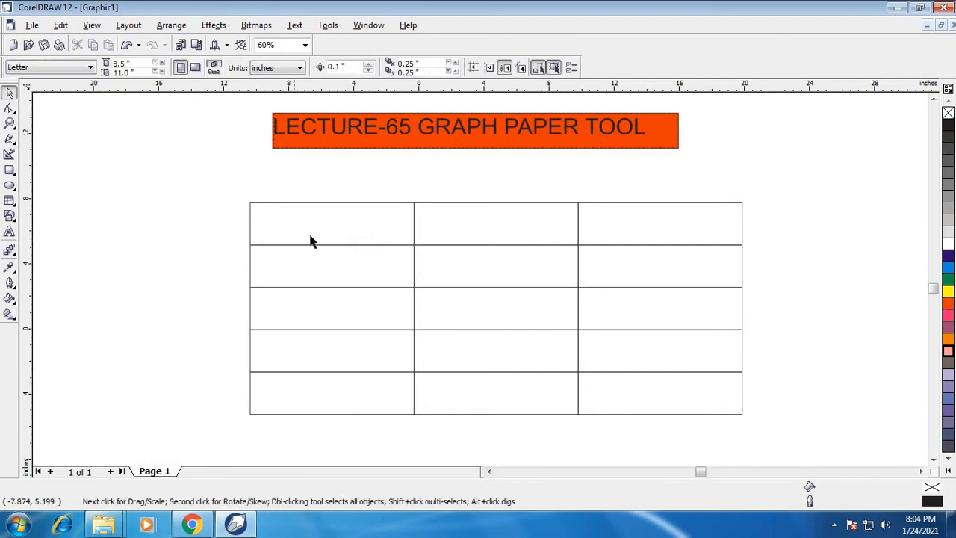
- Fill the first column's cells from top to bottom with cyan, yellow, red, pink and dark blue
click(313, 234)
click(947, 271)
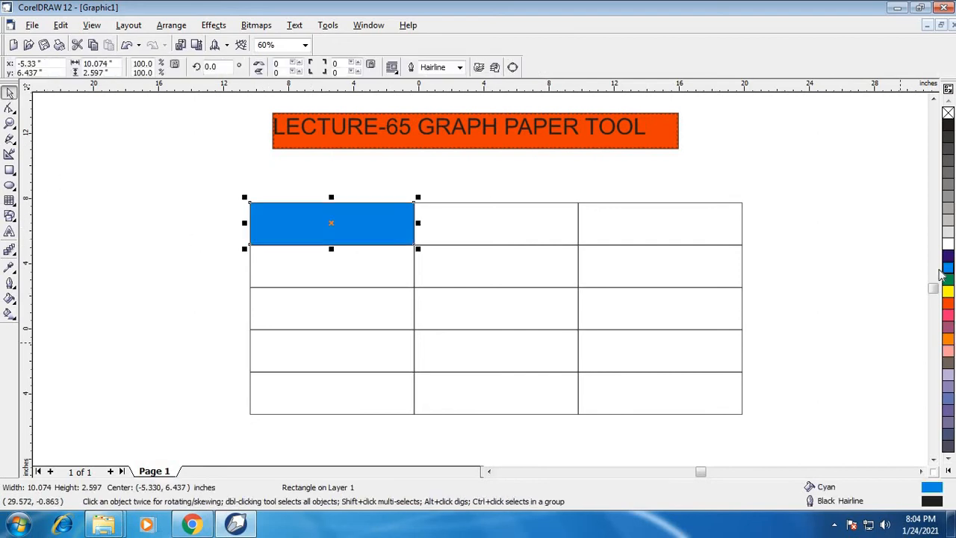
click(350, 270)
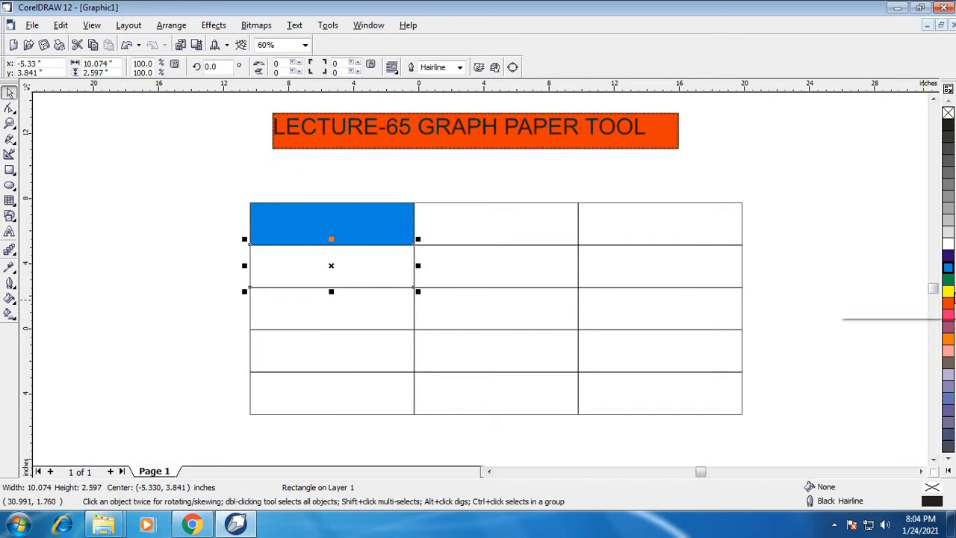
click(947, 291)
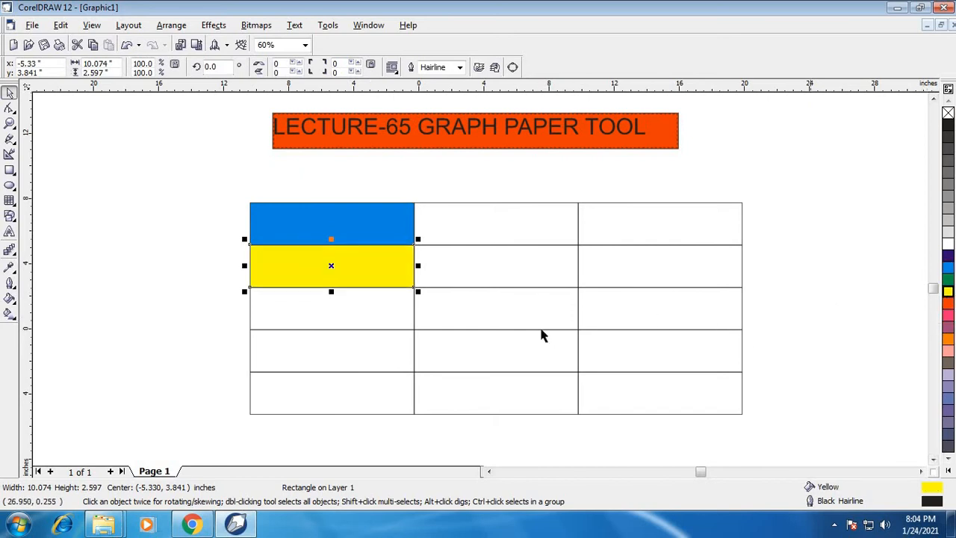
click(331, 316)
click(948, 302)
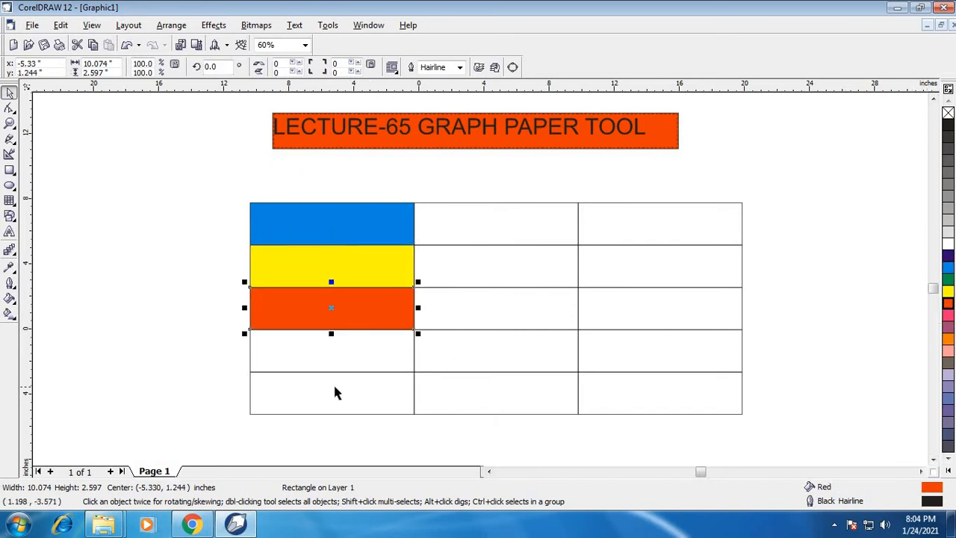
click(309, 353)
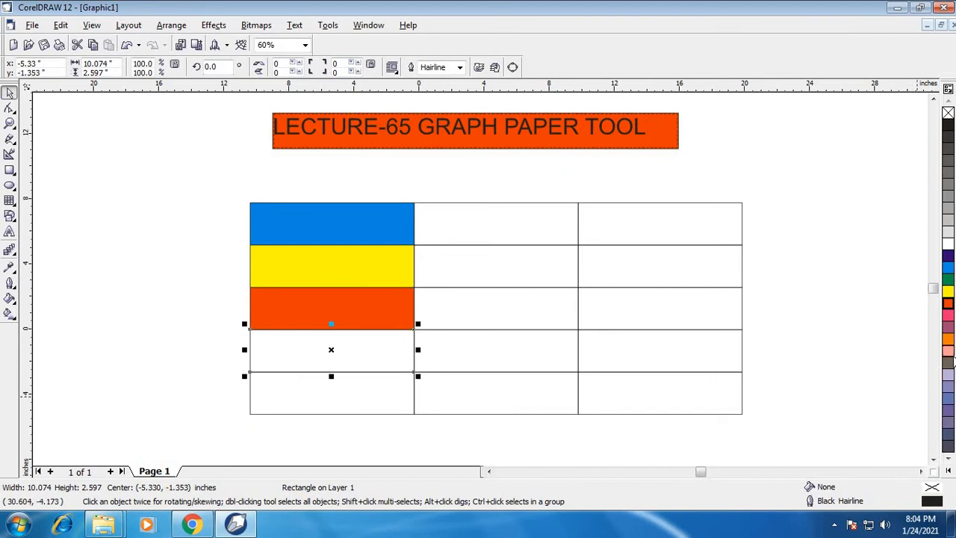
click(947, 350)
click(358, 403)
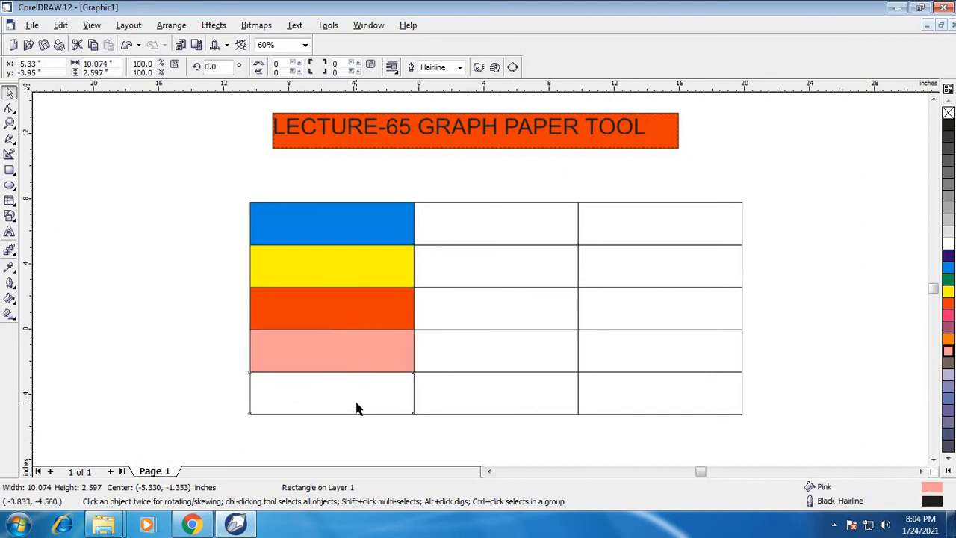
click(948, 256)
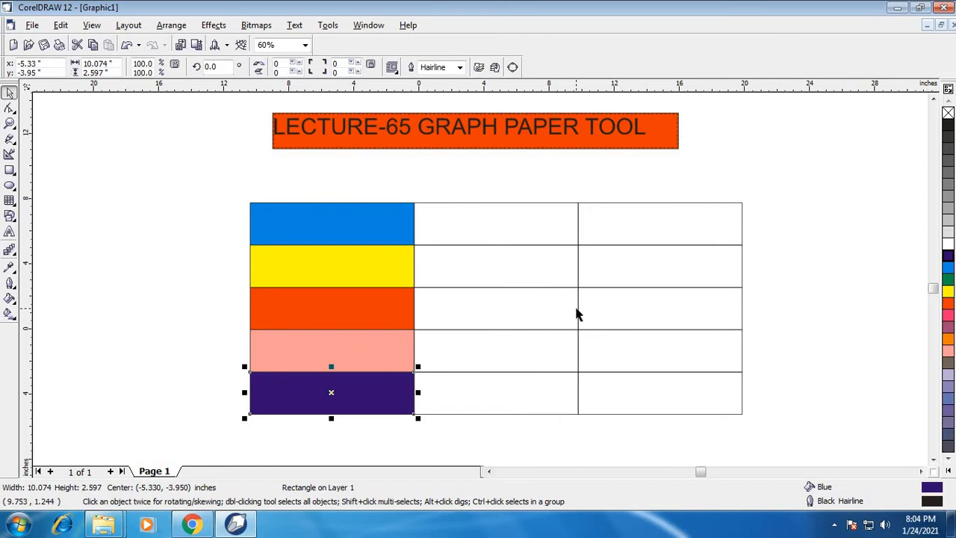
- Select all five coloured first-column cells and stretch them leftward to a width of about 15.2 inches
click(265, 224)
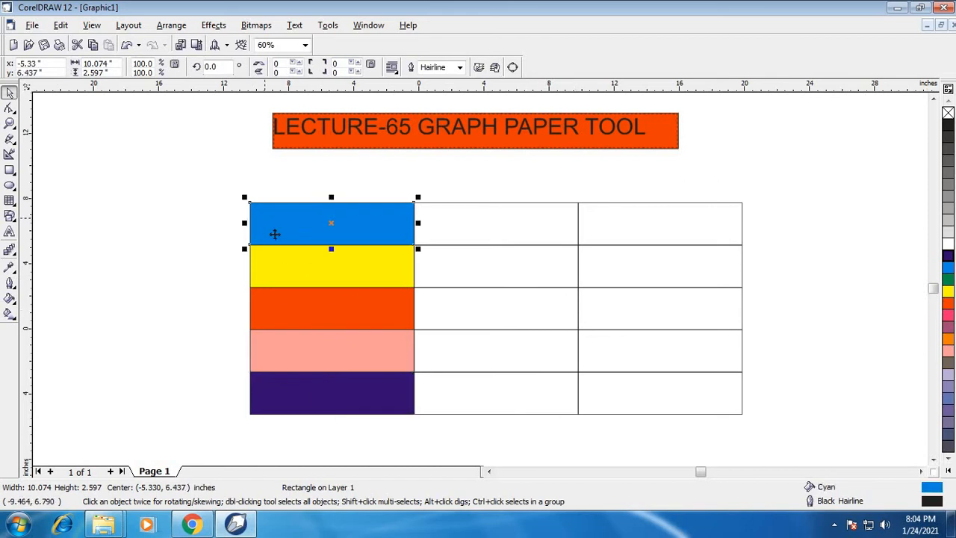
shift+click(298, 271)
shift+click(301, 294)
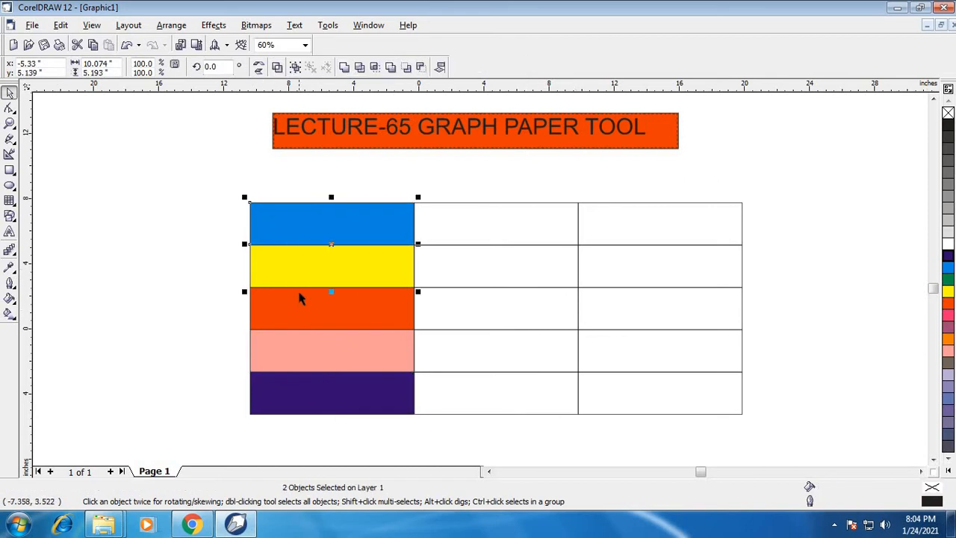
shift+click(302, 352)
shift+click(304, 389)
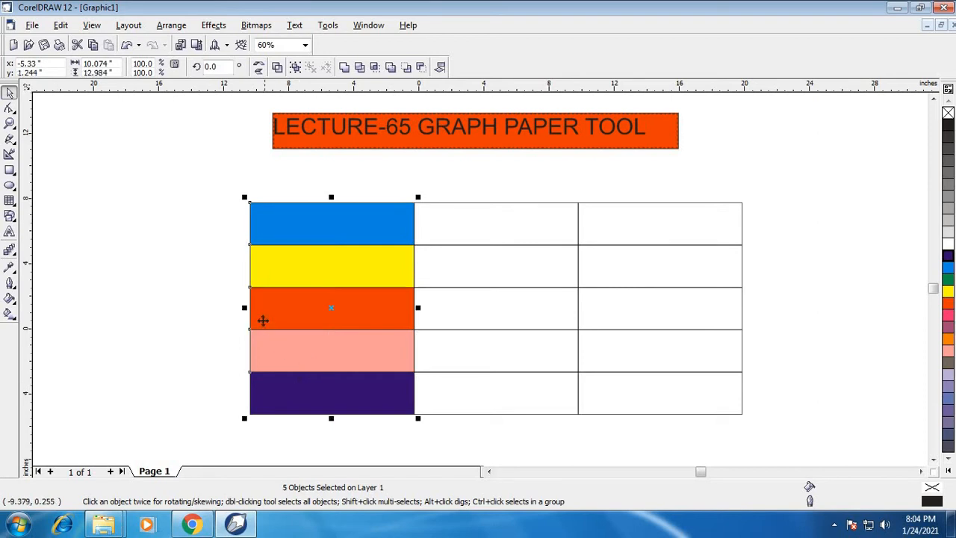
drag(242, 307, 161, 308)
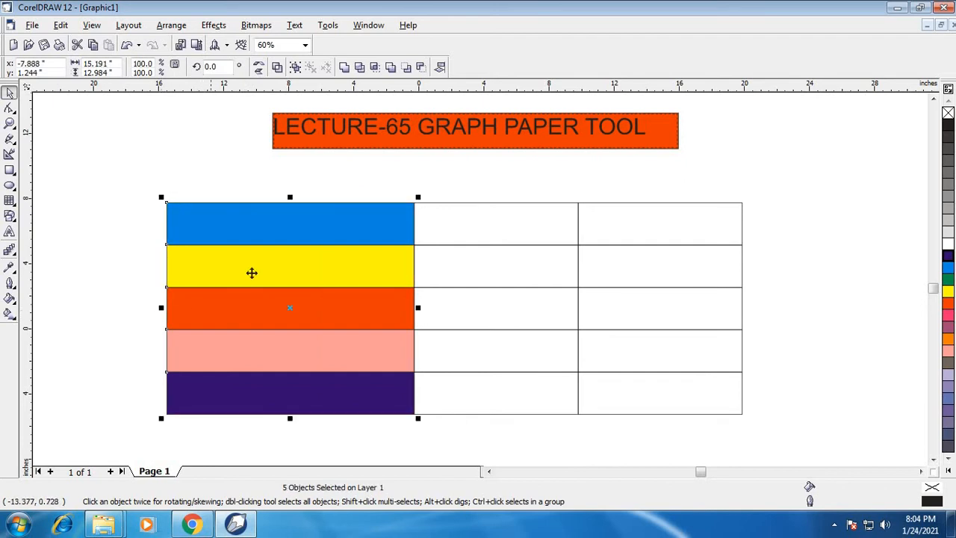
- Select the top cell of the grid's third column
click(655, 221)
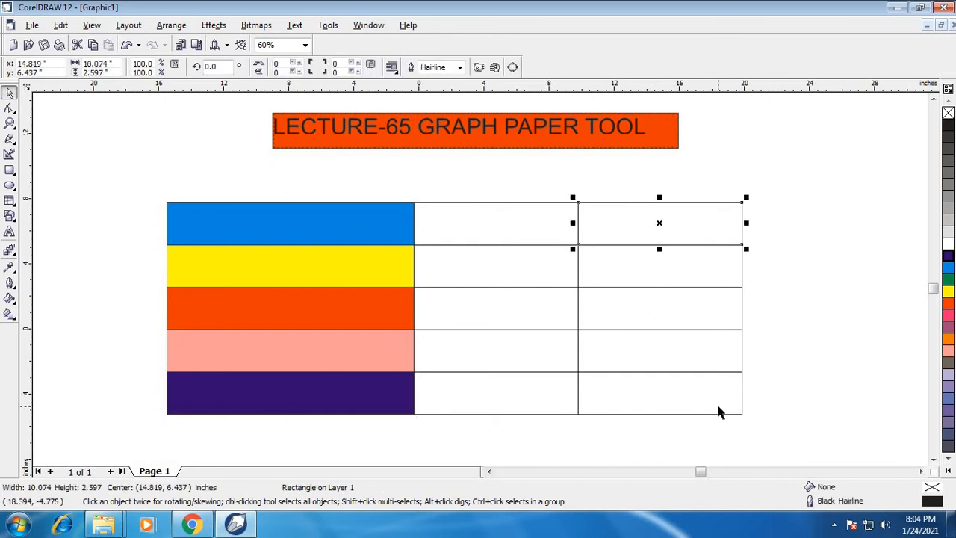